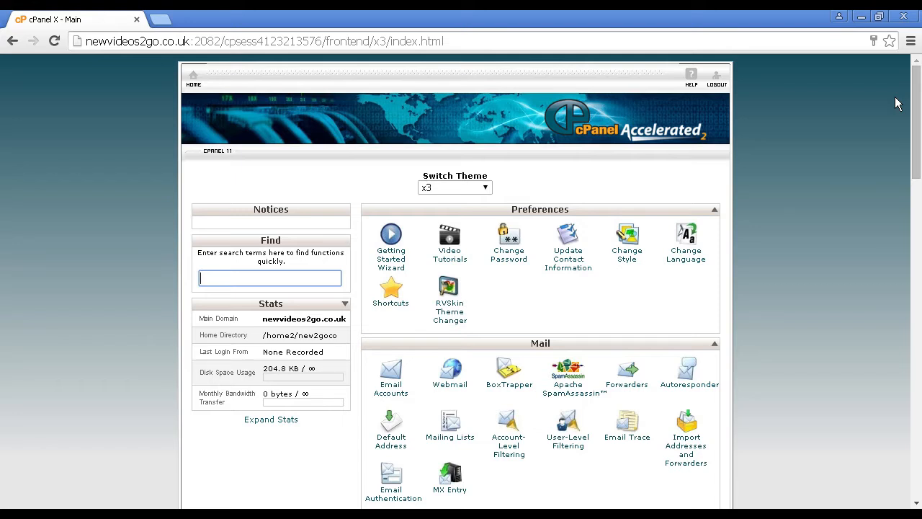
Open the WordPress installer from the Softaculous Apps Installer scripts
drag(916, 172, 906, 418)
scroll(906, 420, down, 1)
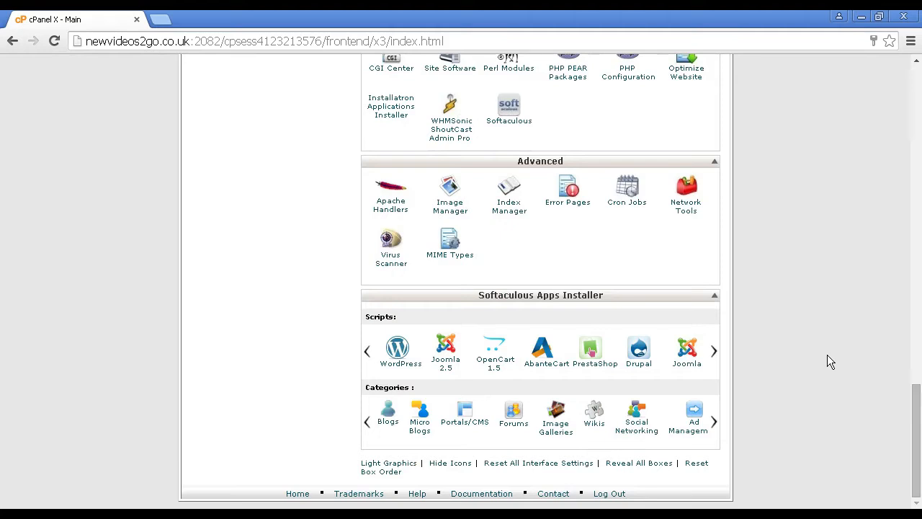
click(397, 353)
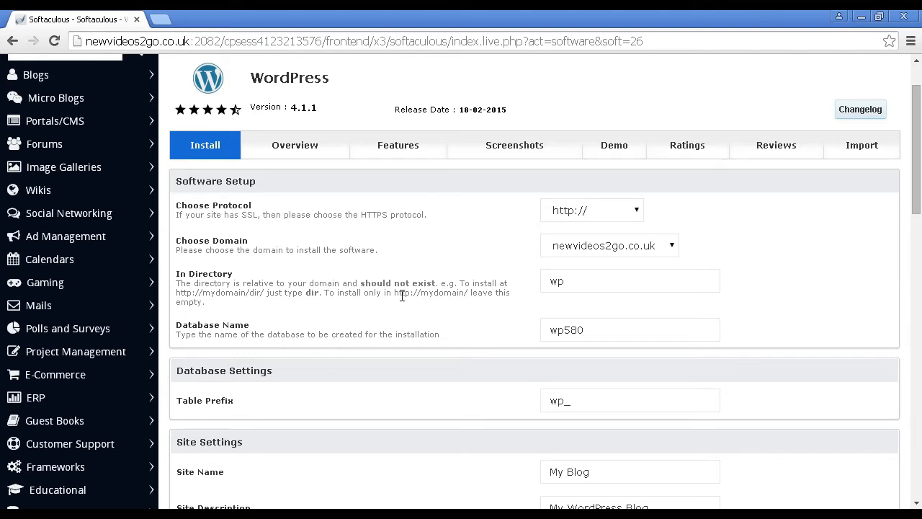
Clear the installation directory so WordPress installs in the root of the domain
click(565, 288)
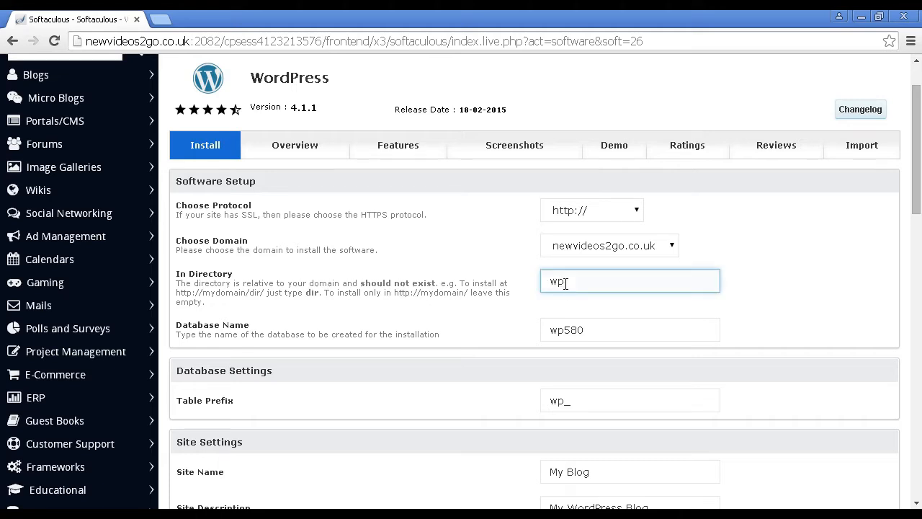
drag(550, 281, 523, 282)
key(BackSpace)
Review the database name, table prefix, site name and site description in the WordPress installation form
click(568, 337)
click(559, 402)
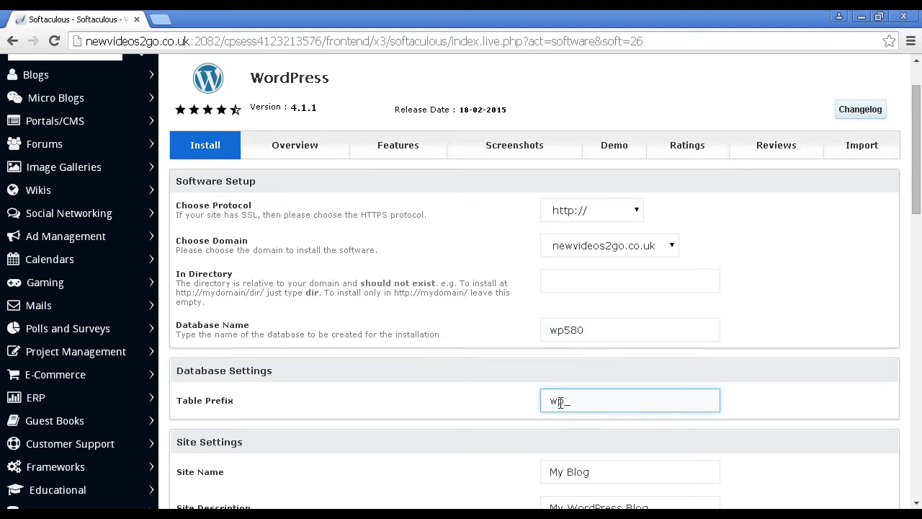
click(523, 367)
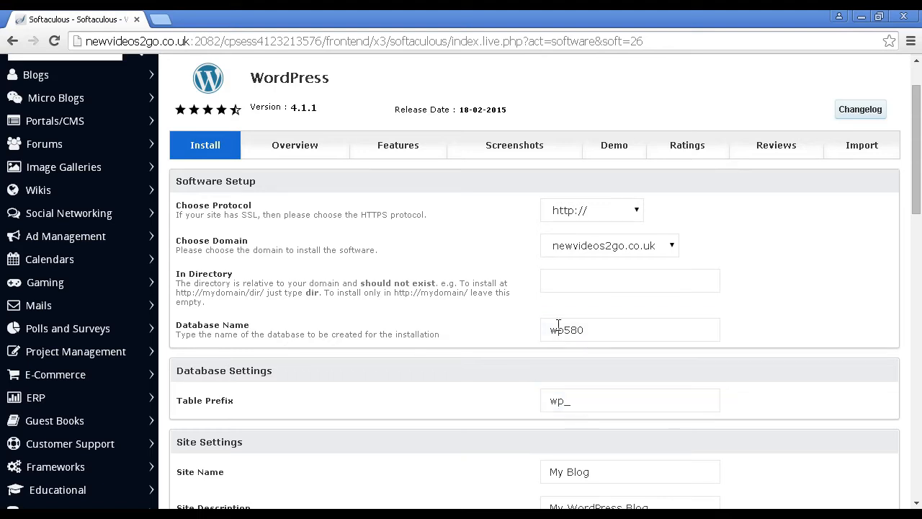
click(556, 401)
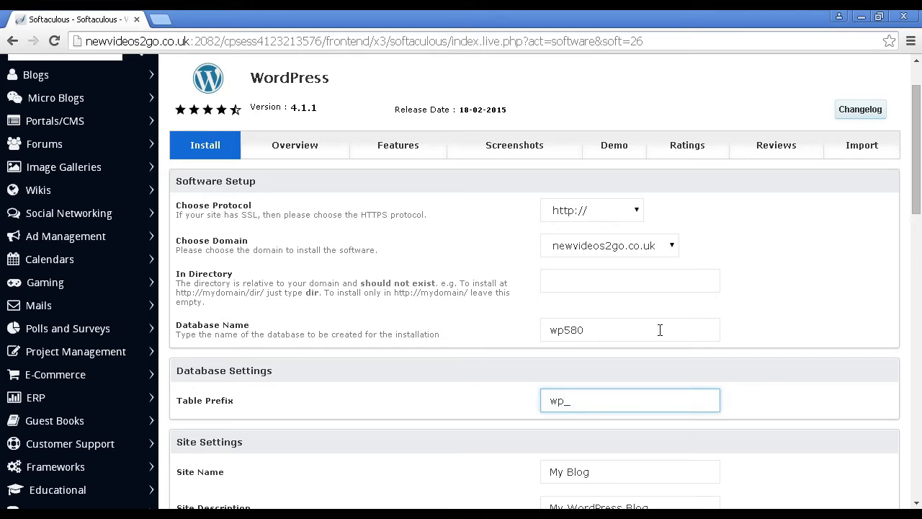
click(808, 296)
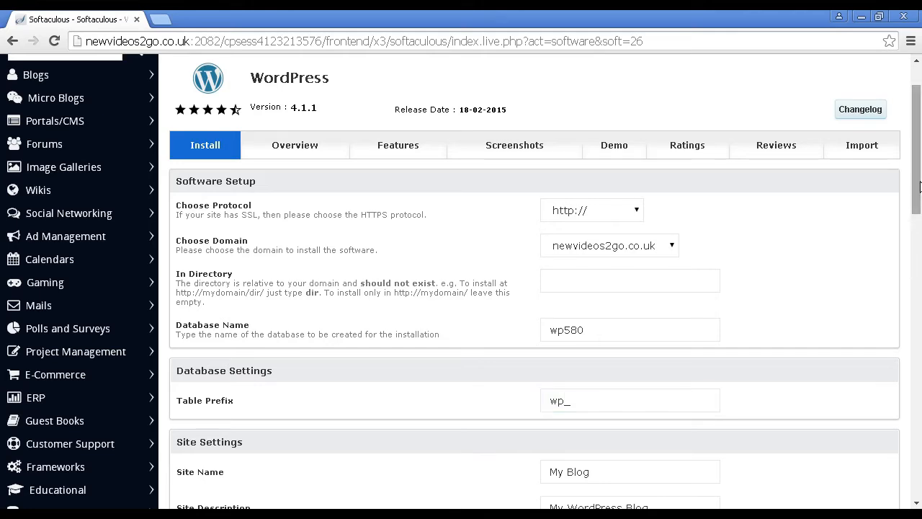
drag(919, 186, 919, 247)
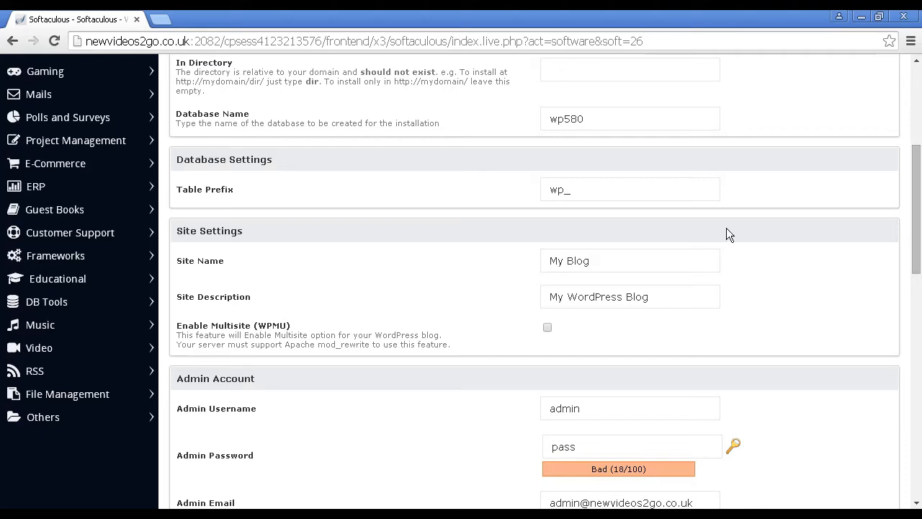
click(588, 262)
click(647, 317)
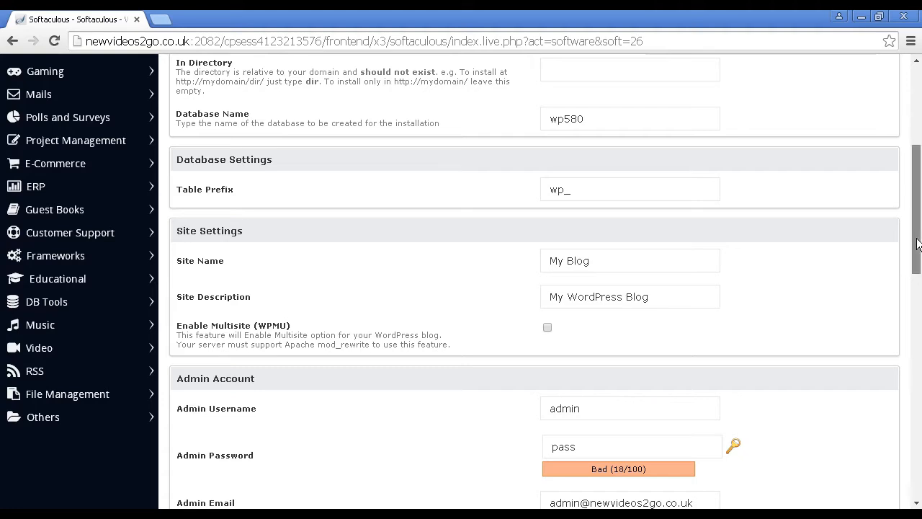
Replace the default admin password with a randomly generated one
scroll(916, 278, down, 2)
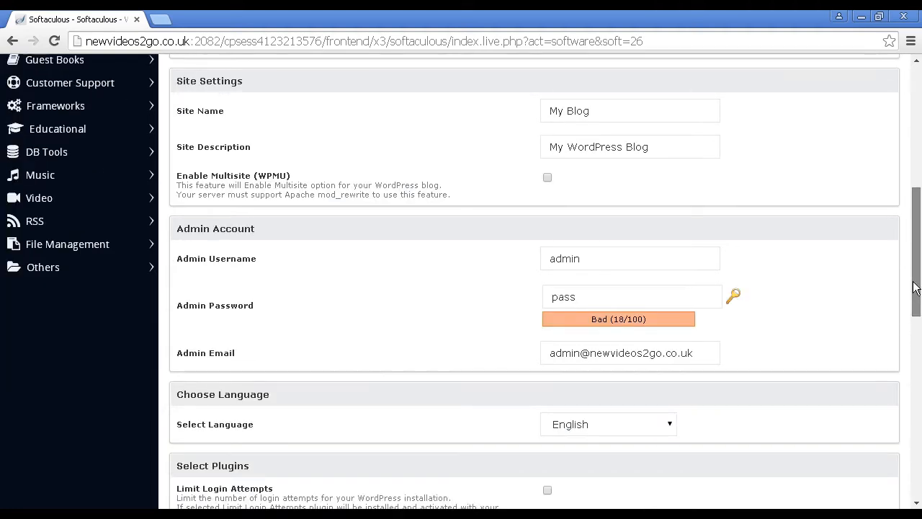
scroll(914, 295, down, 1)
scroll(913, 298, down, 1)
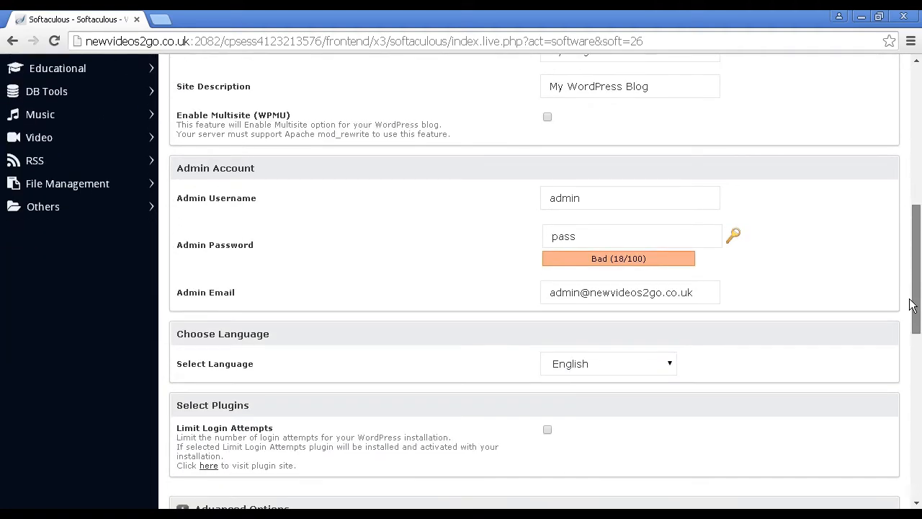
click(562, 208)
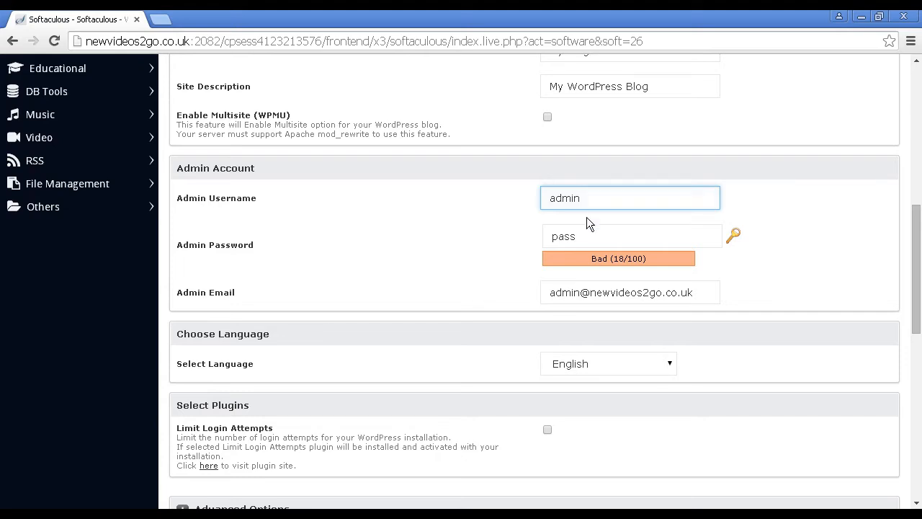
click(580, 237)
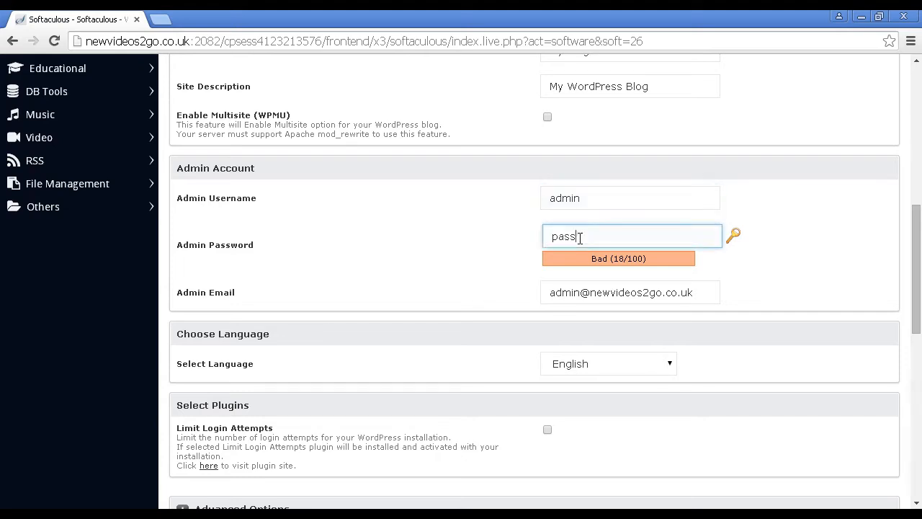
drag(580, 238, 539, 238)
key(BackSpace)
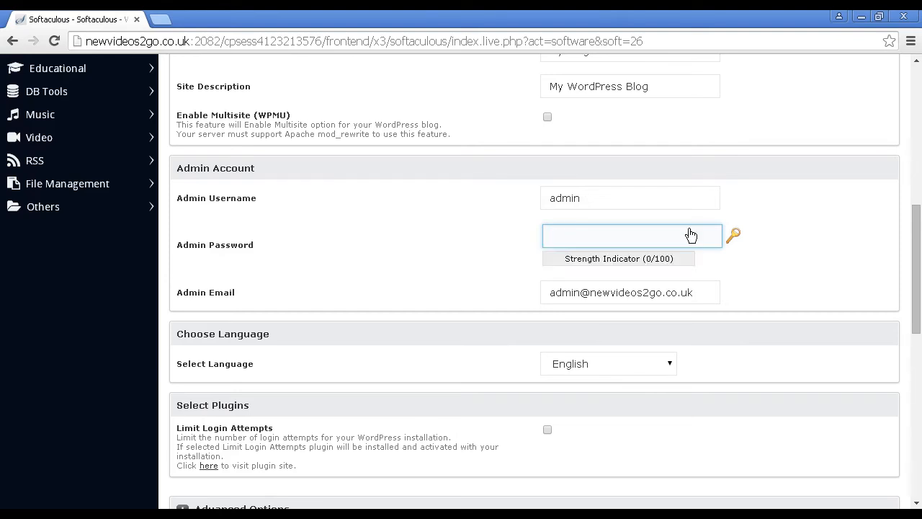
click(734, 238)
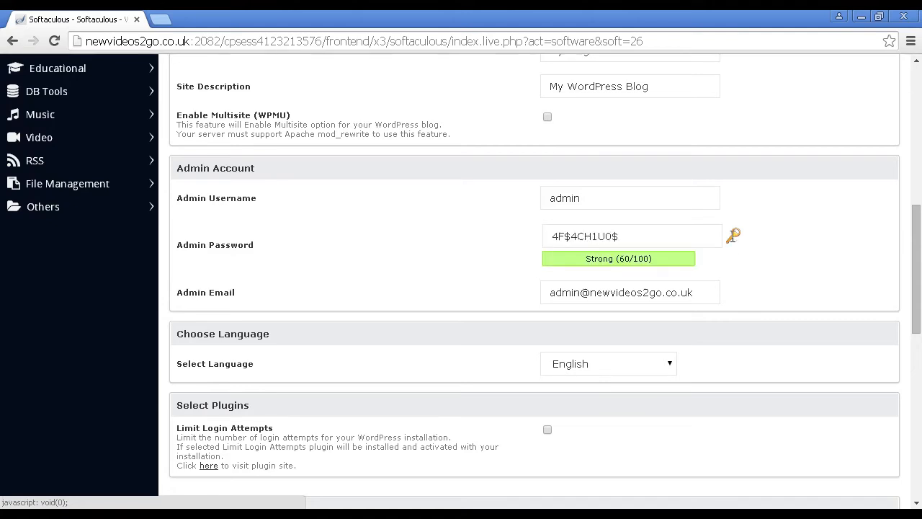
Copy the generated admin password to the clipboard
click(610, 236)
drag(611, 236, 539, 235)
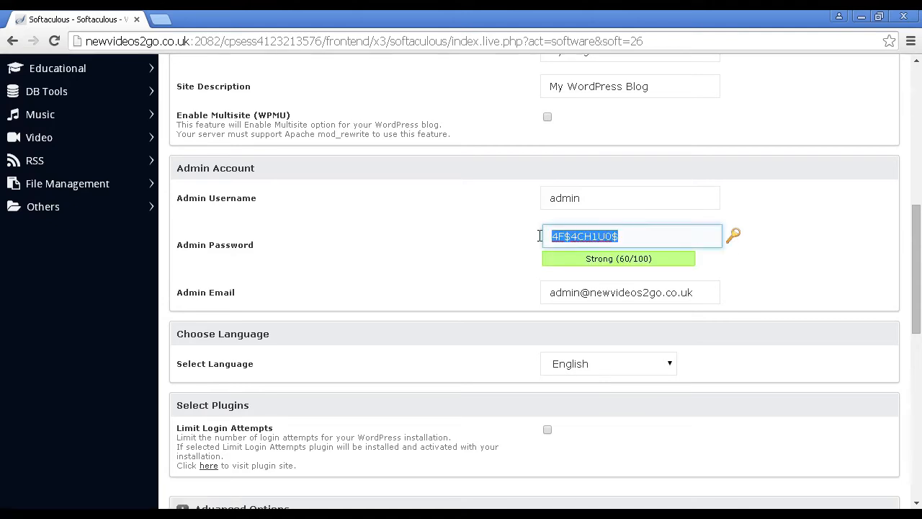
right_click(600, 234)
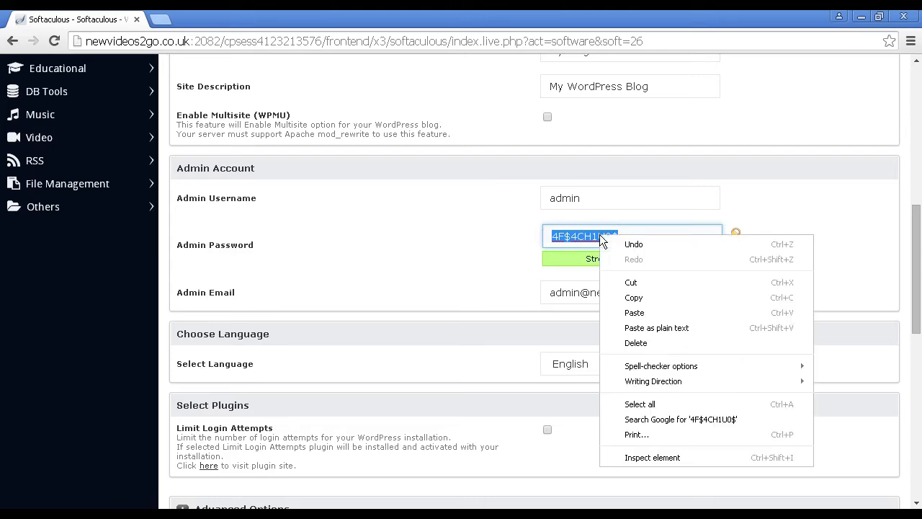
click(635, 298)
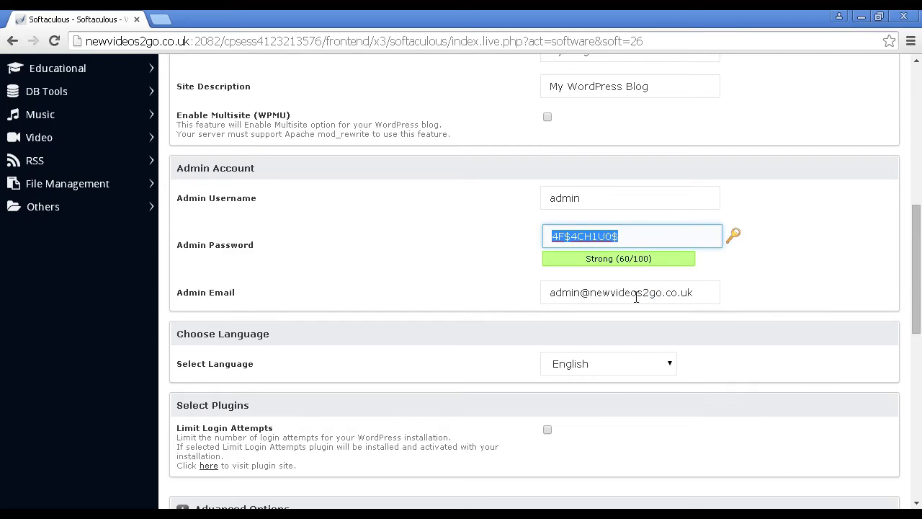
click(758, 256)
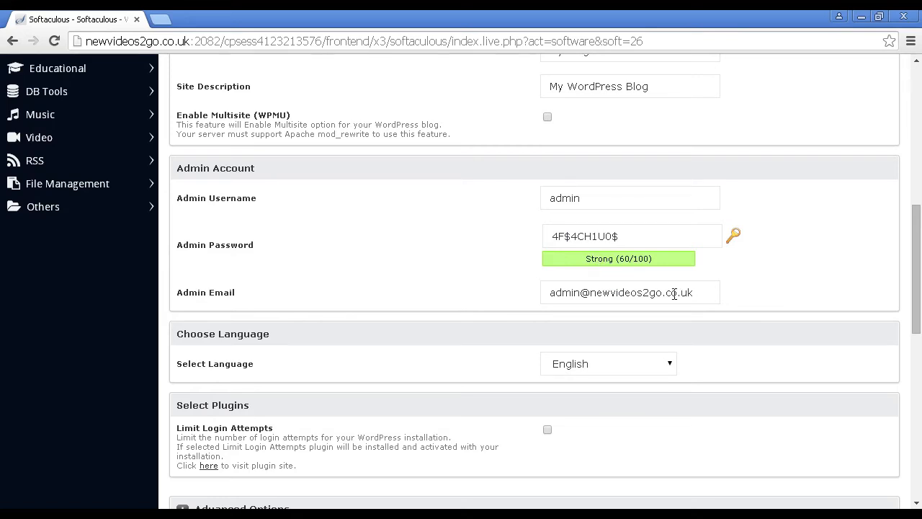
Keep English as the installation language and enable the Limit Login Attempts plugin
click(703, 293)
click(729, 299)
scroll(746, 309, down, 2)
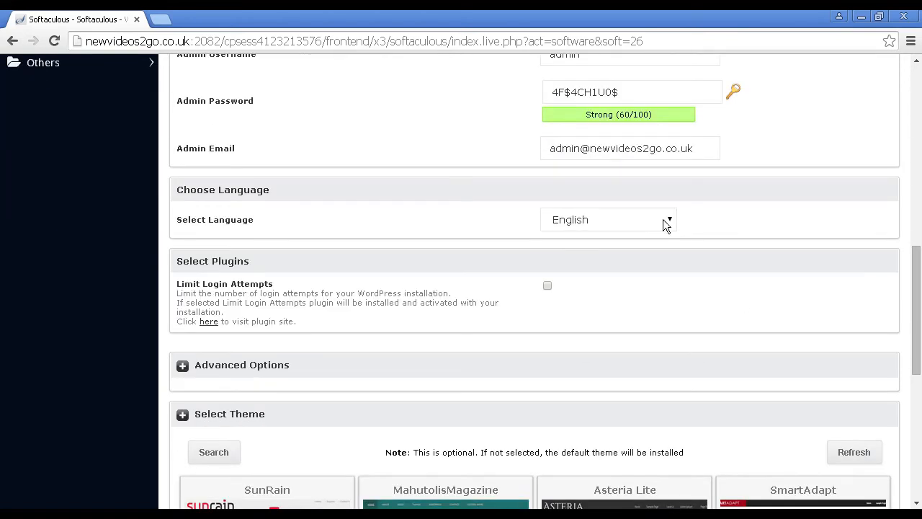
click(666, 220)
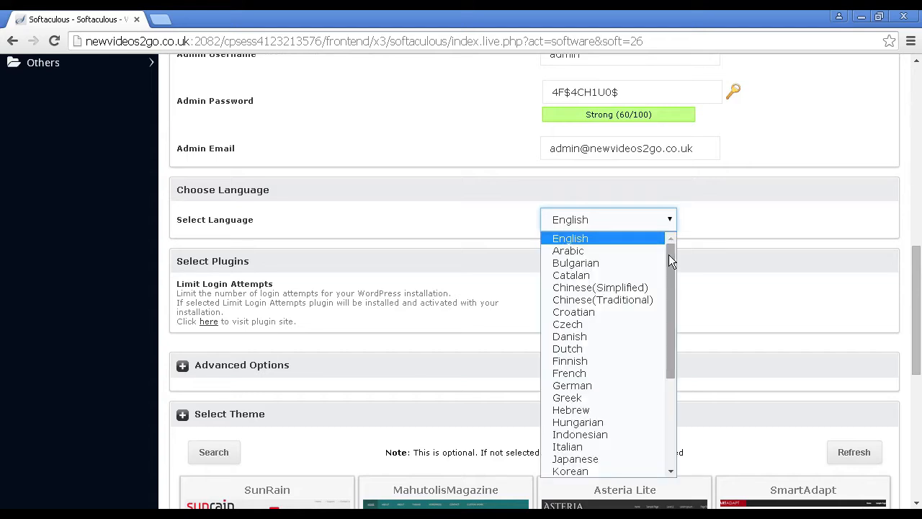
drag(669, 255, 666, 228)
click(711, 211)
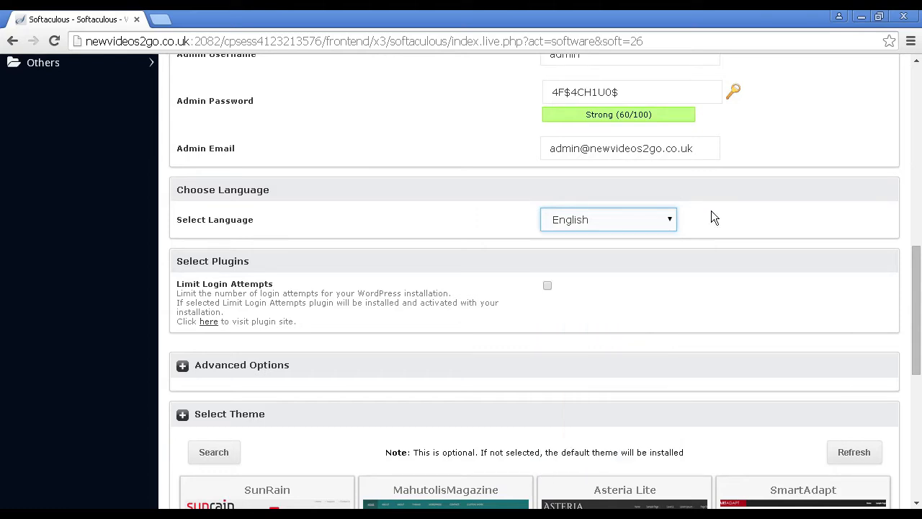
click(583, 189)
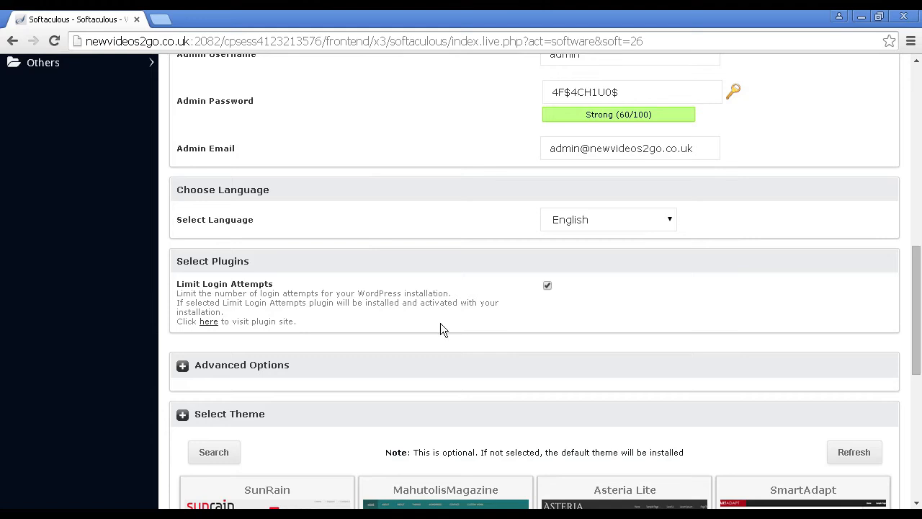
Install WordPress without selecting a theme and open the new site at newvideos2go.co.uk
scroll(440, 324, down, 2)
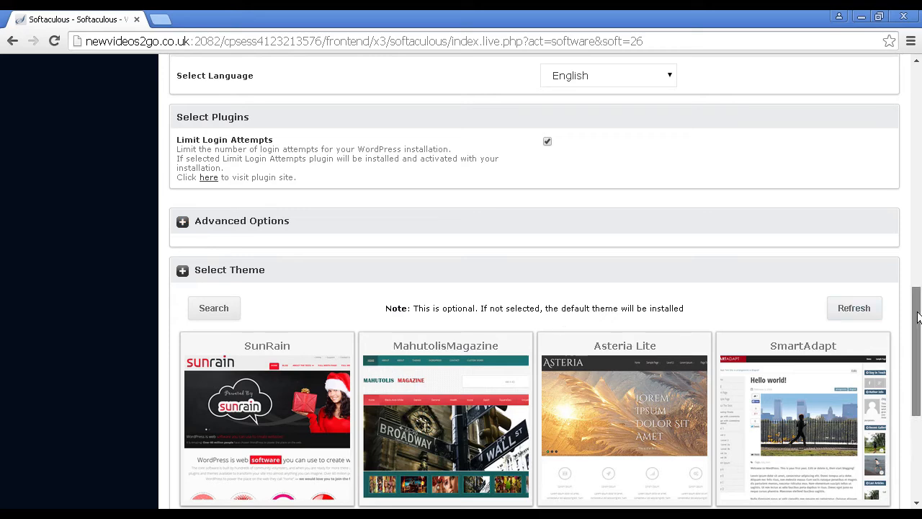
scroll(918, 317, down, 2)
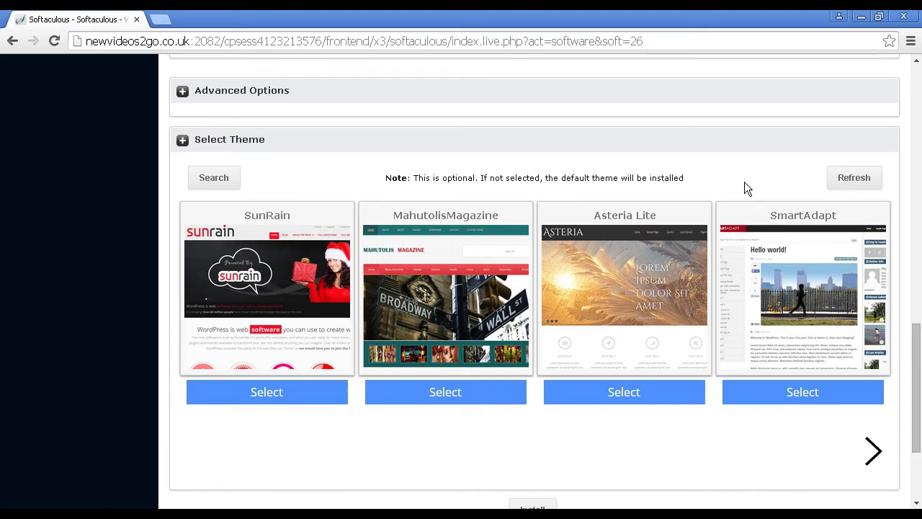
drag(918, 347, 919, 391)
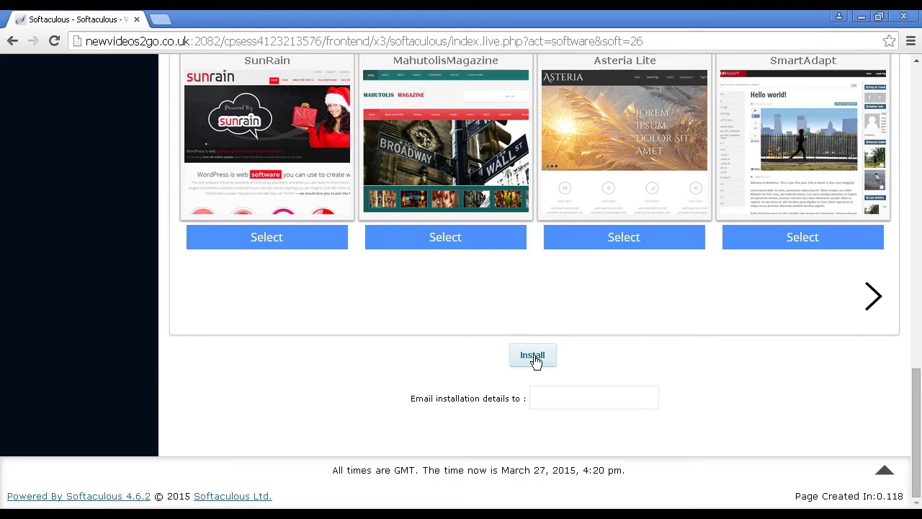
click(535, 398)
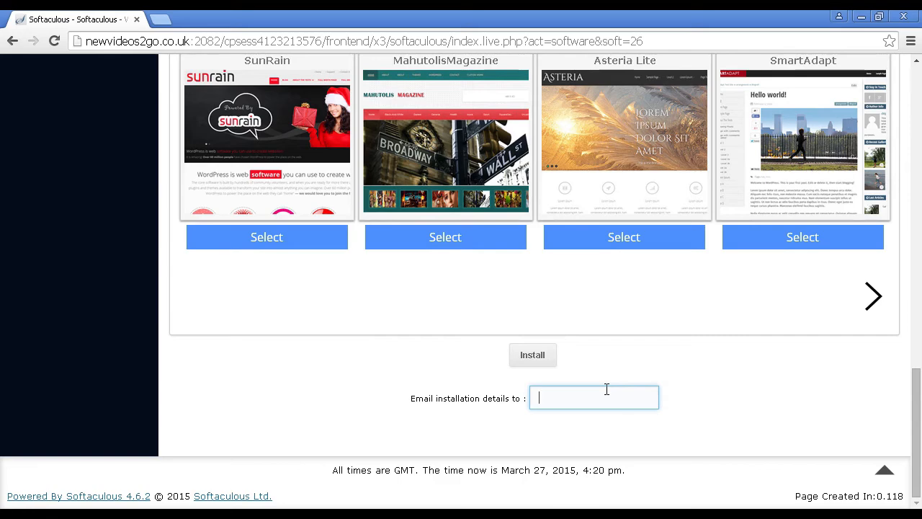
click(533, 356)
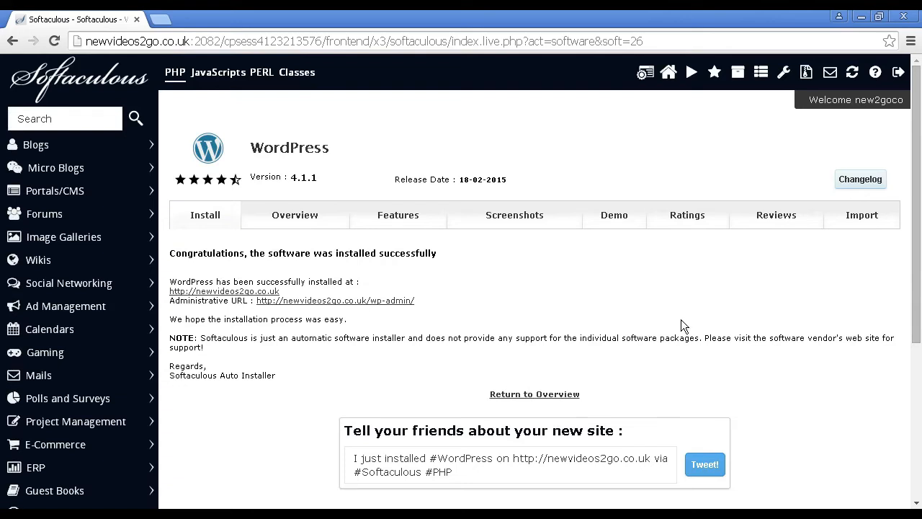
click(255, 292)
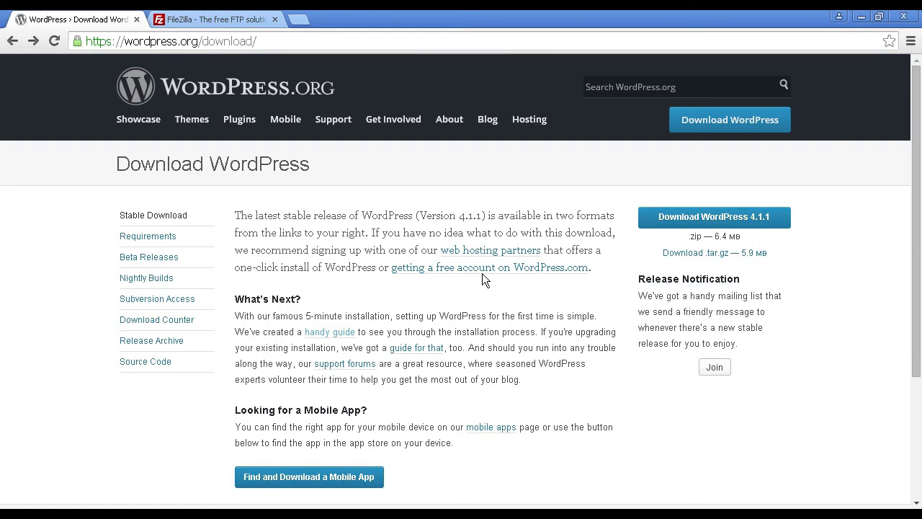
Open the handy installation guide on WordPress.org and examine its prerequisites and the Famous 5-Minute Install instructions
click(338, 332)
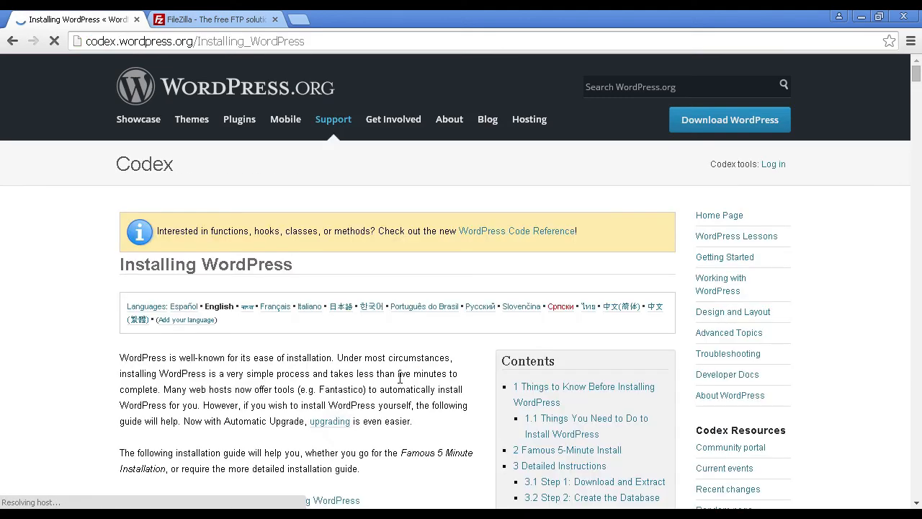
scroll(408, 353, down, 2)
scroll(408, 353, down, 2)
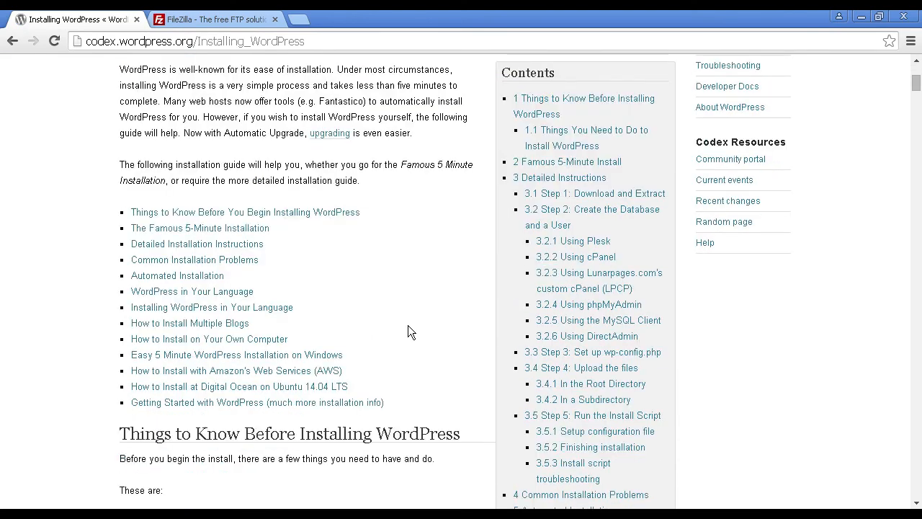
scroll(408, 326, down, 3)
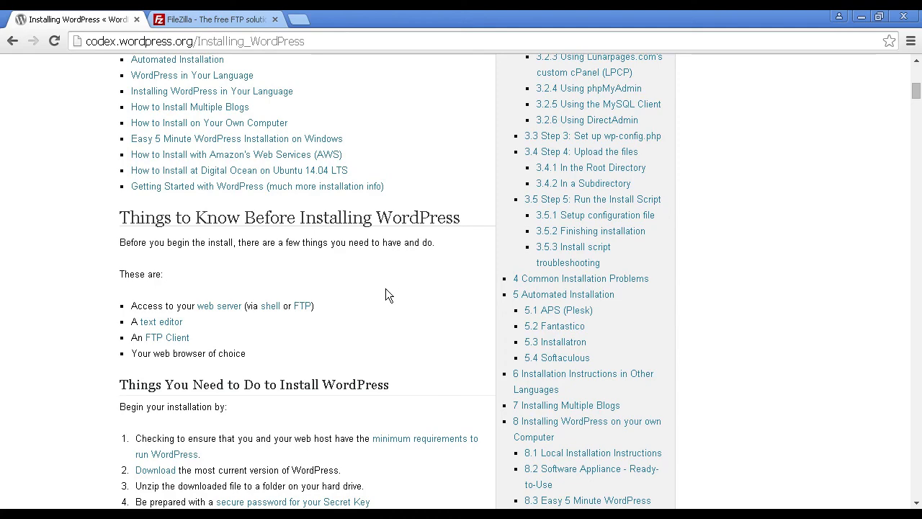
scroll(385, 291, down, 2)
scroll(389, 292, down, 1)
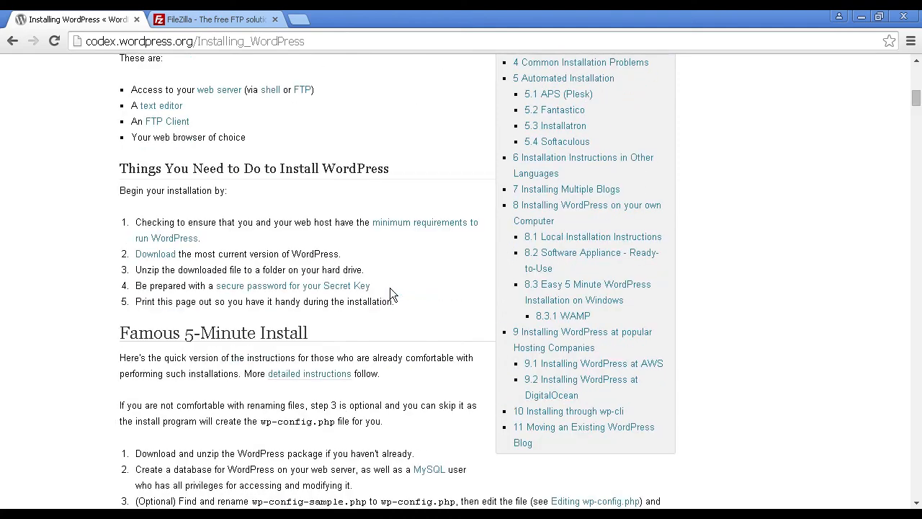
scroll(390, 292, down, 4)
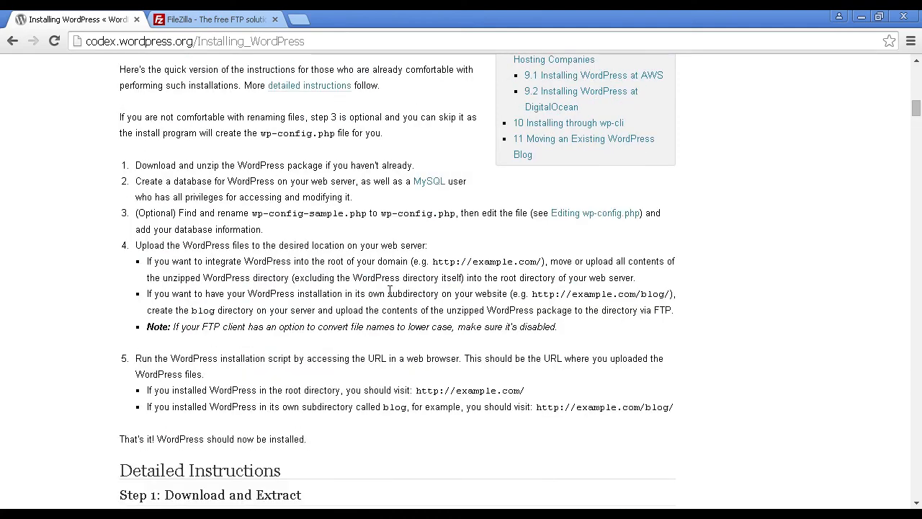
scroll(391, 288, up, 1)
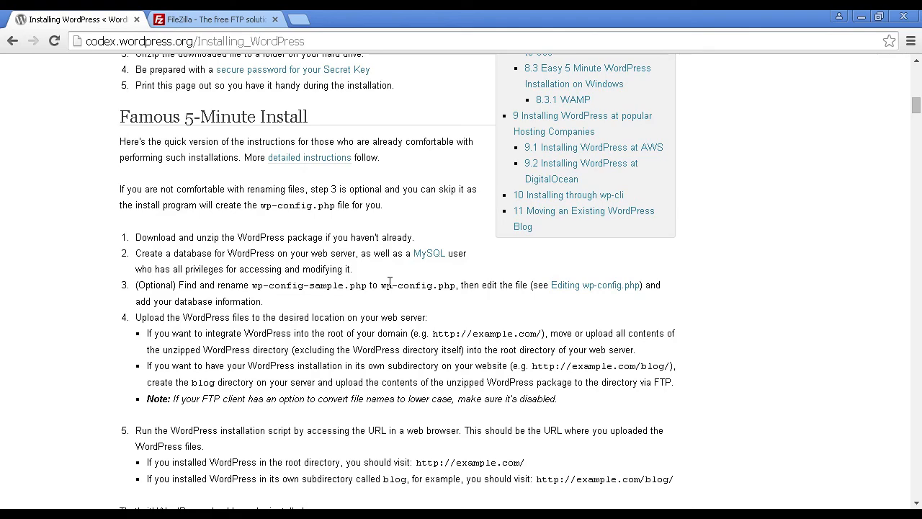
Switch to the open FileZilla project page
click(235, 20)
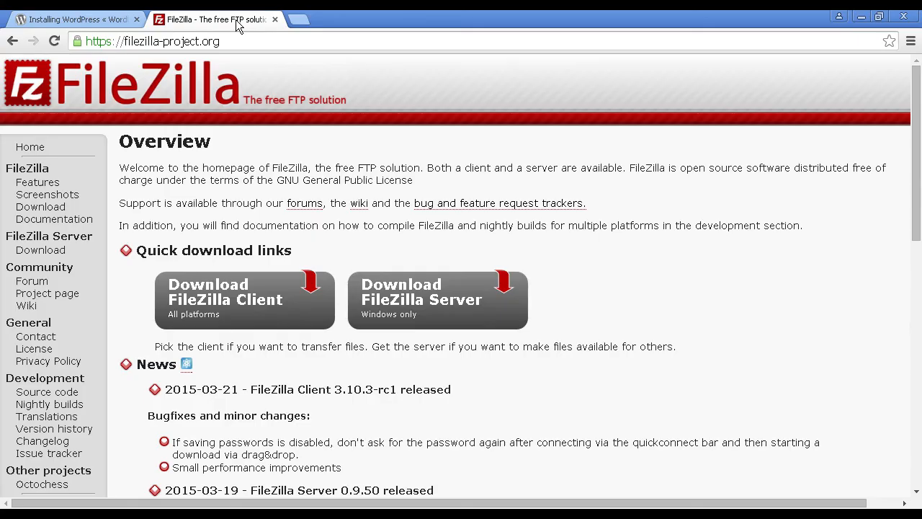